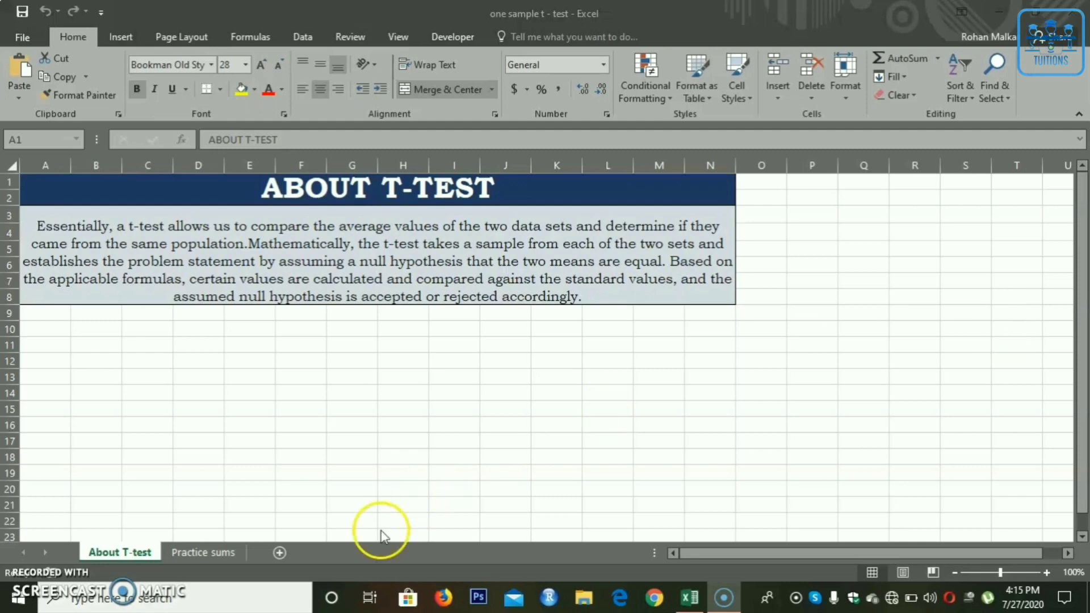
# Step: Open the Practice sums sheet and examine the Data Set A scores and the average GPA in the question
pyautogui.click(205, 552)
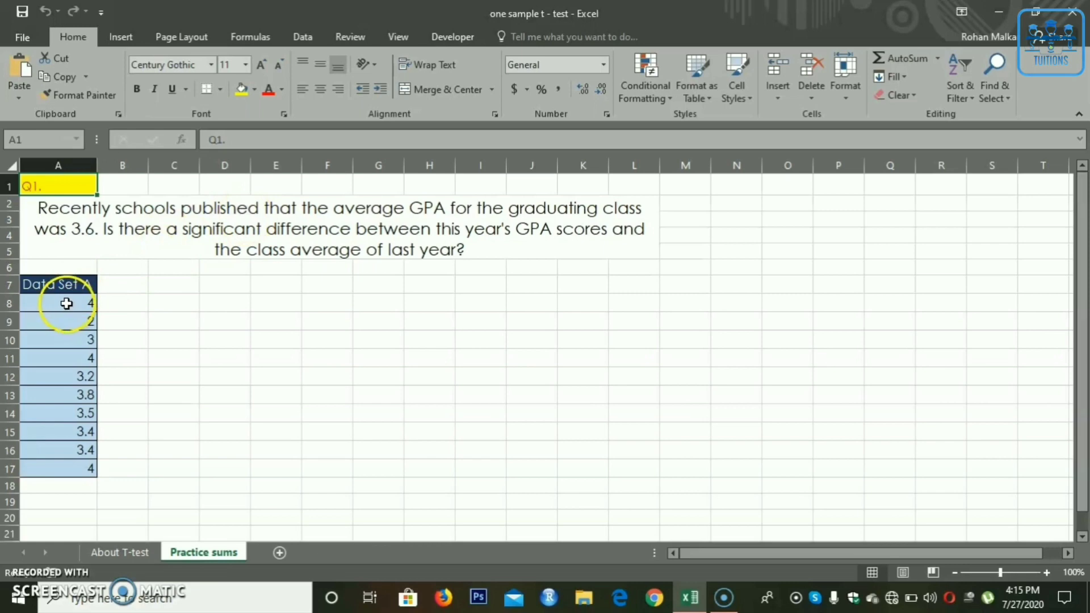
pyautogui.moveTo(67, 304); pyautogui.dragTo(75, 476)
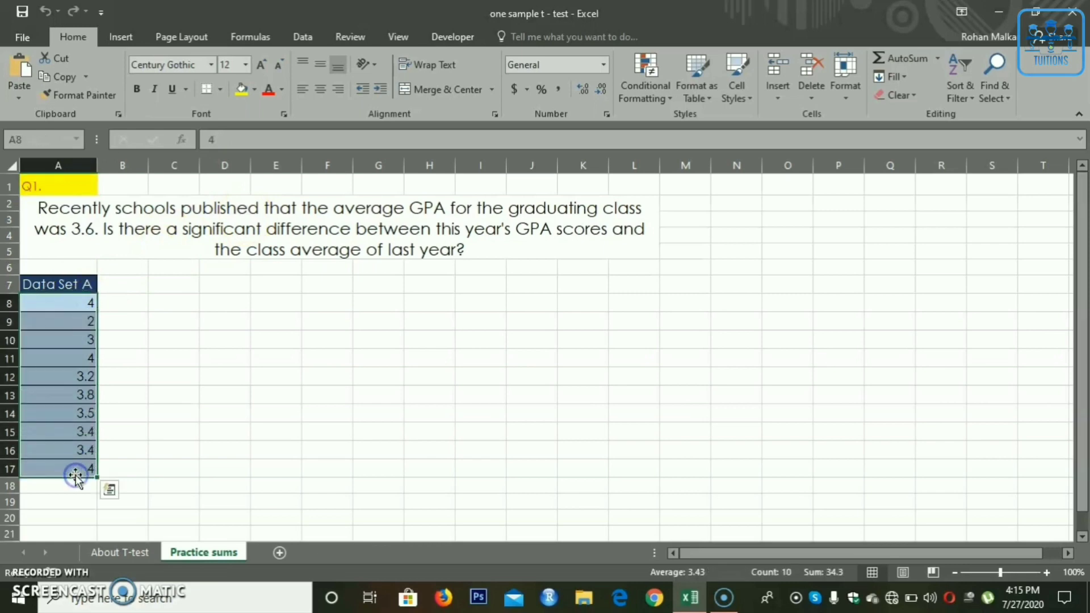
pyautogui.click(85, 228)
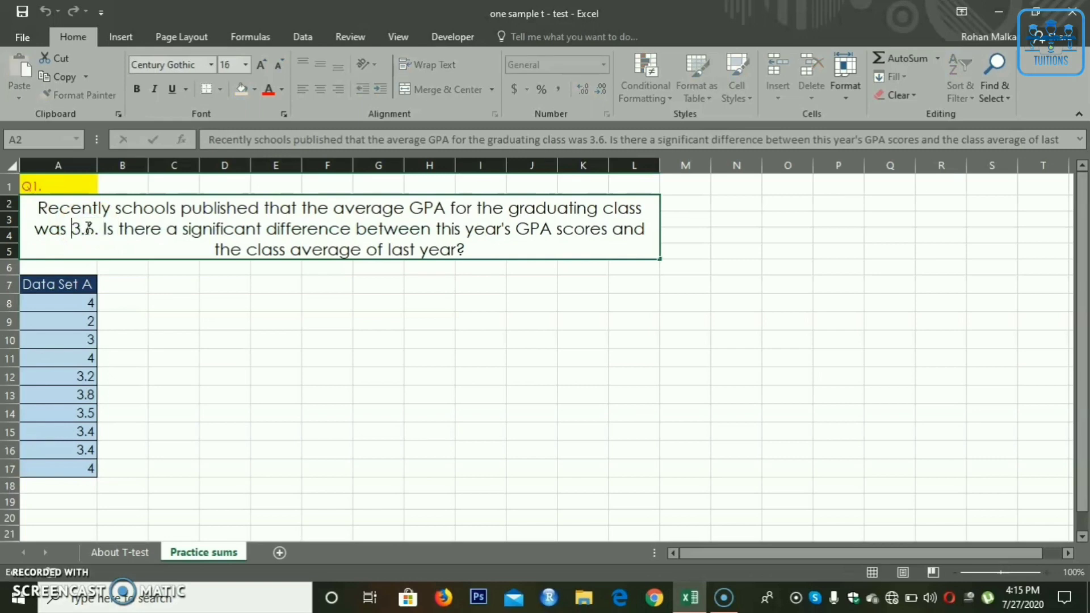
pyautogui.click(207, 299)
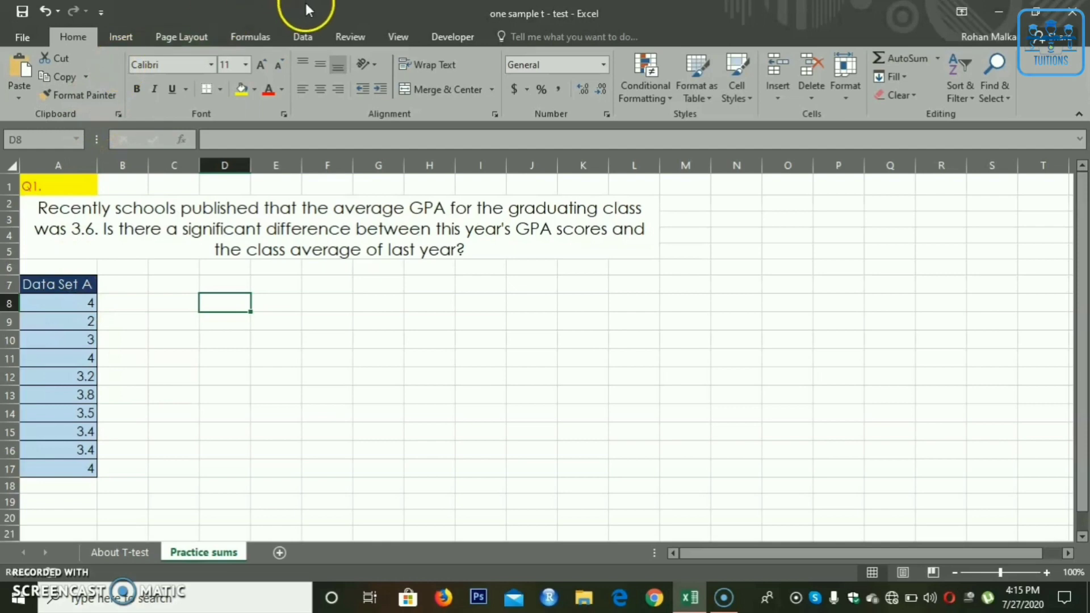
# Step: Check in the Excel add-ins list whether Analysis ToolPak is enabled, and close the list without changes
pyautogui.click(295, 37)
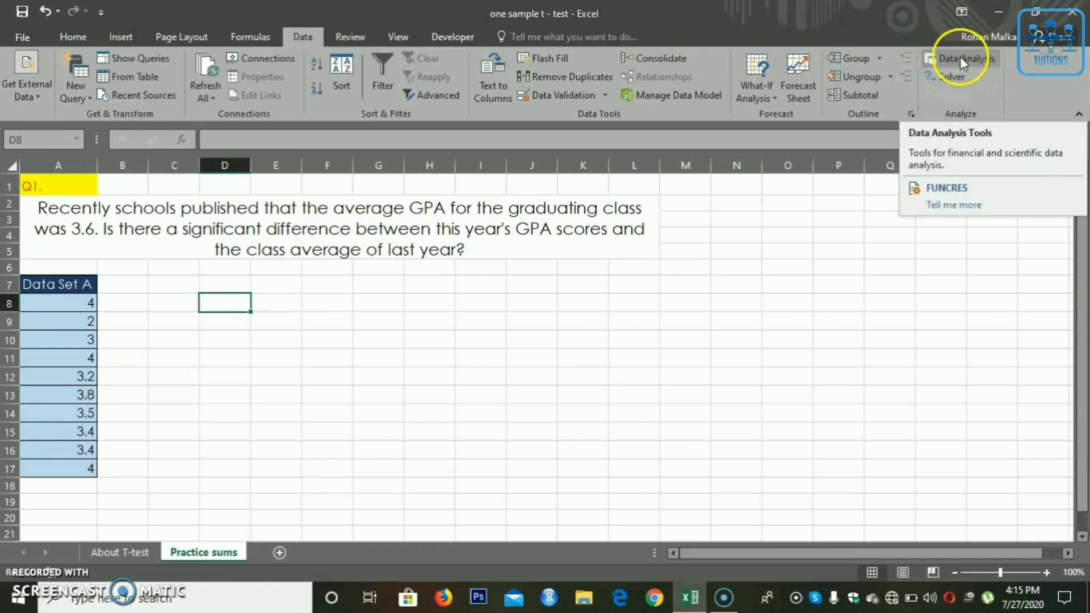
pyautogui.click(19, 41)
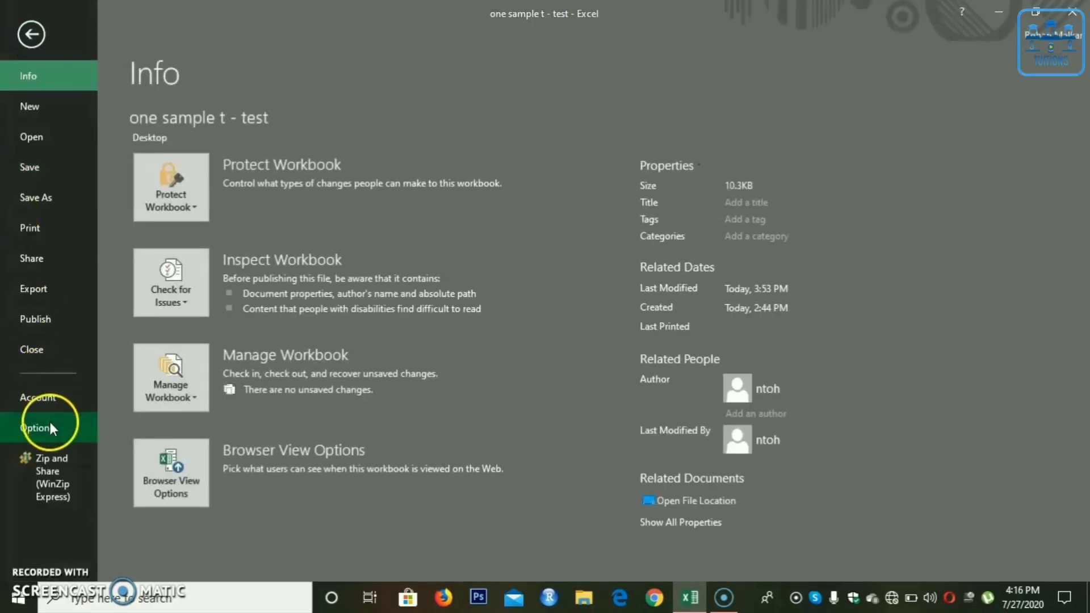
pyautogui.press('Escape')
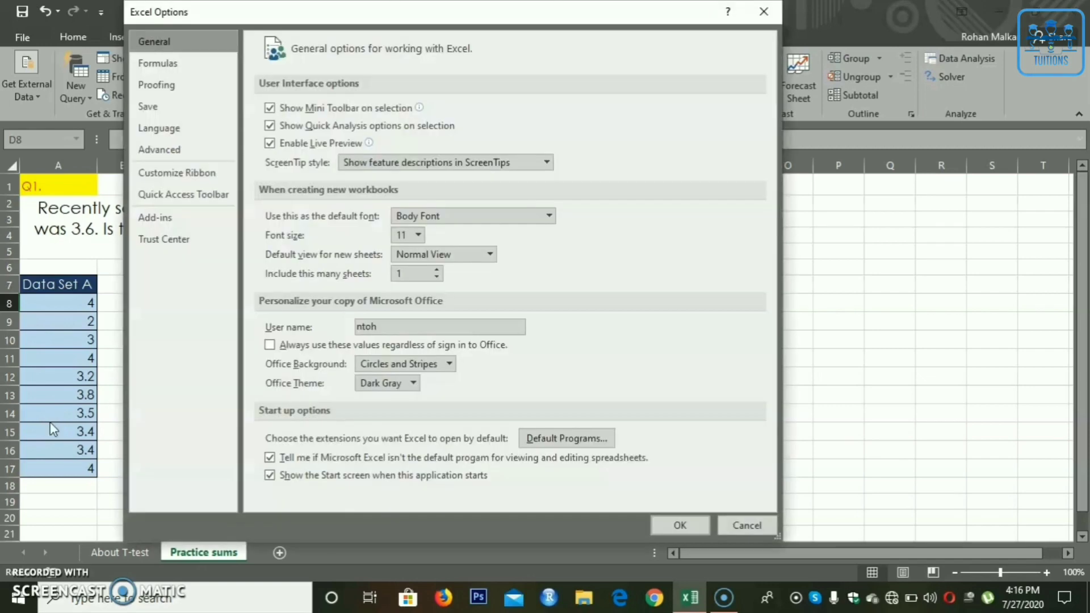
pyautogui.click(187, 221)
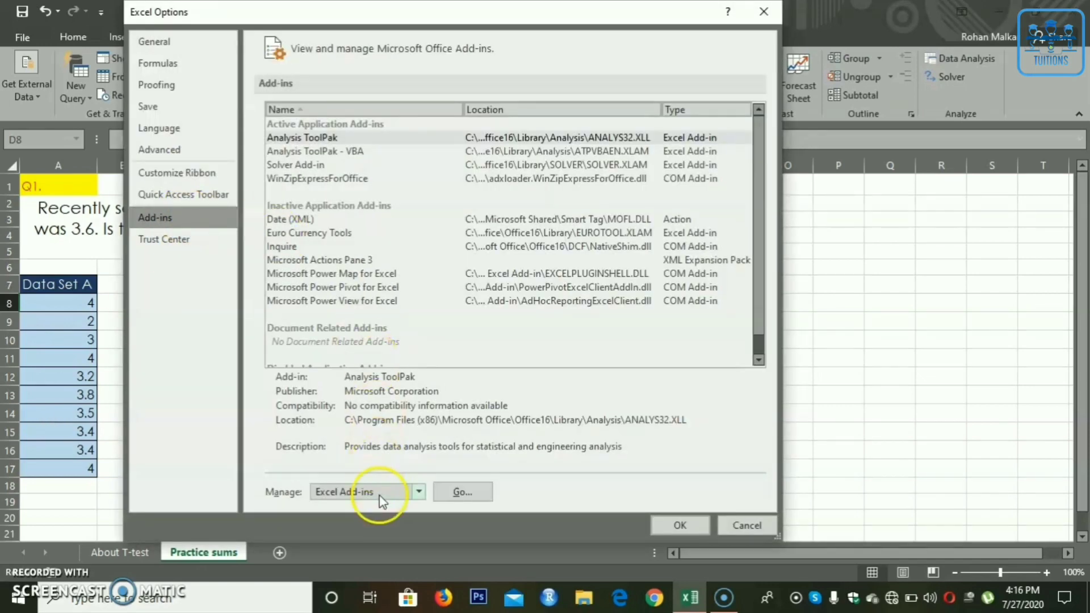
pyautogui.click(457, 492)
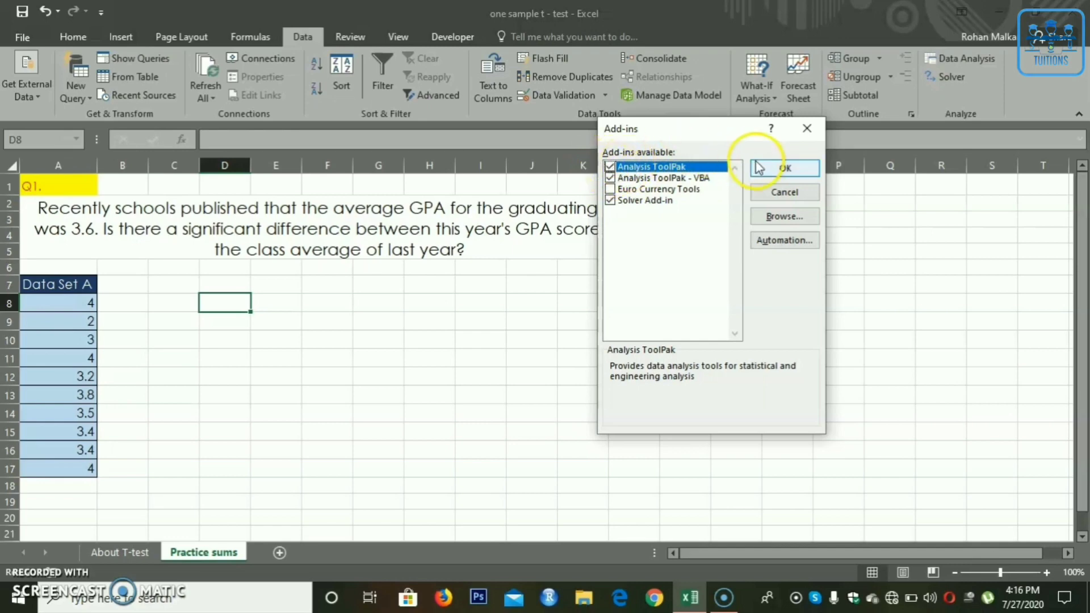
pyautogui.click(819, 126)
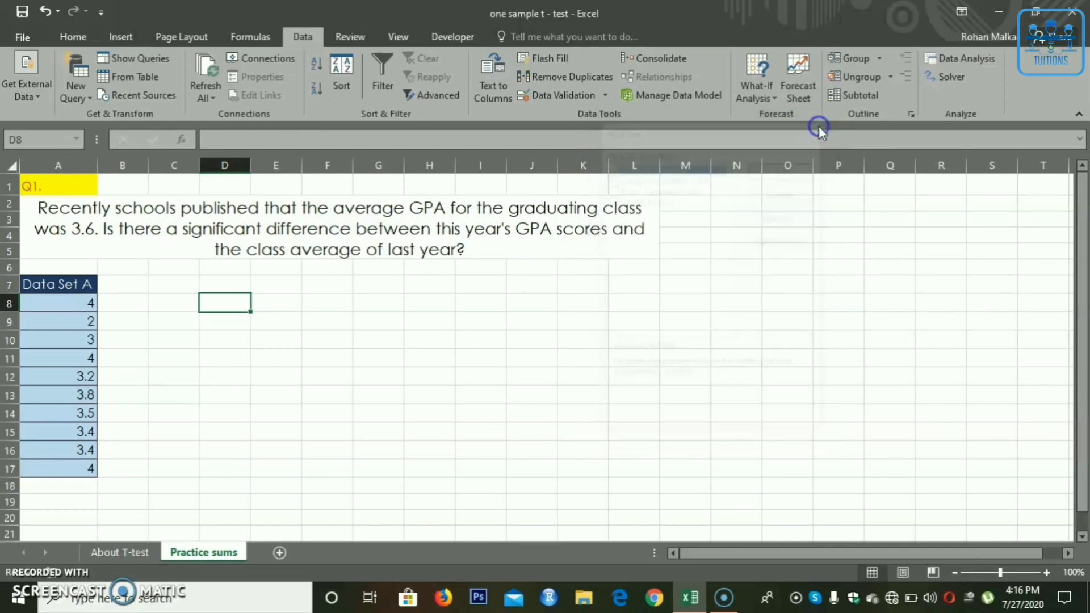
# Step: Look through the Data Analysis tools for the available t-tests and close the list
pyautogui.click(963, 64)
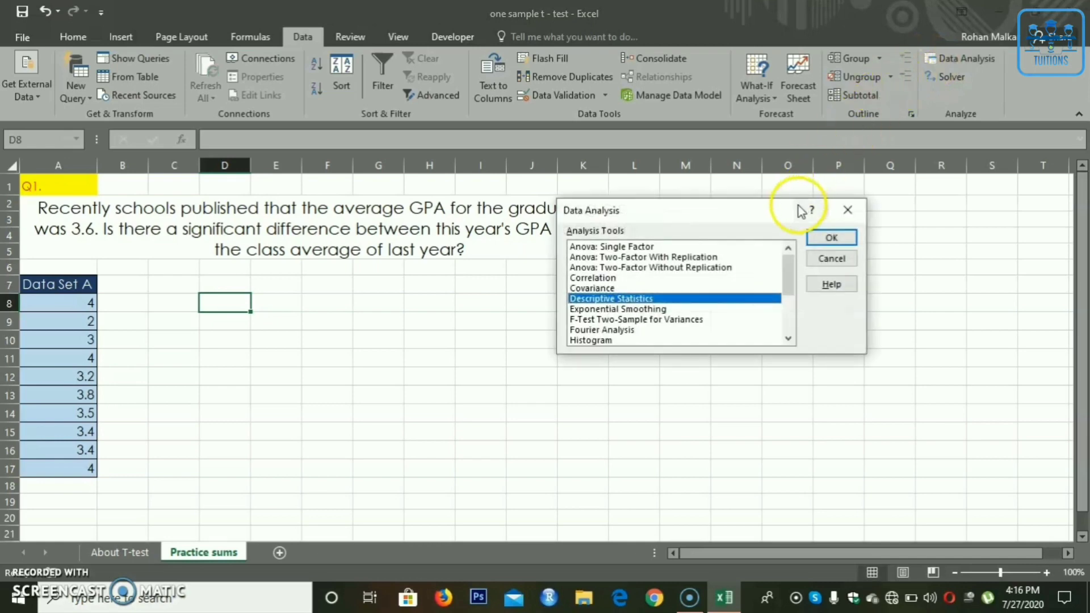
pyautogui.moveTo(792, 270); pyautogui.dragTo(793, 321)
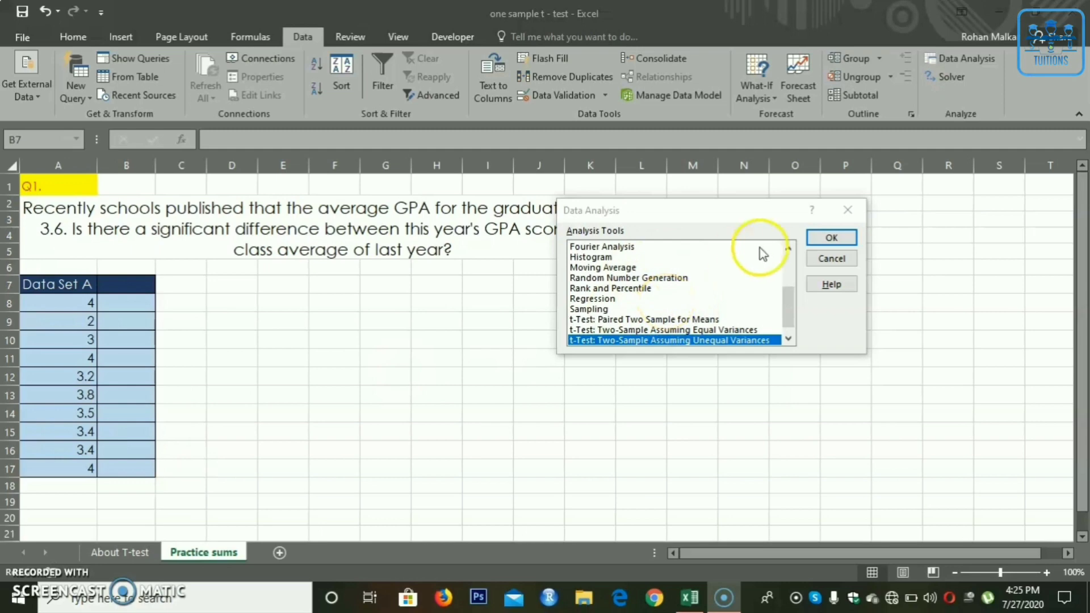
pyautogui.click(848, 212)
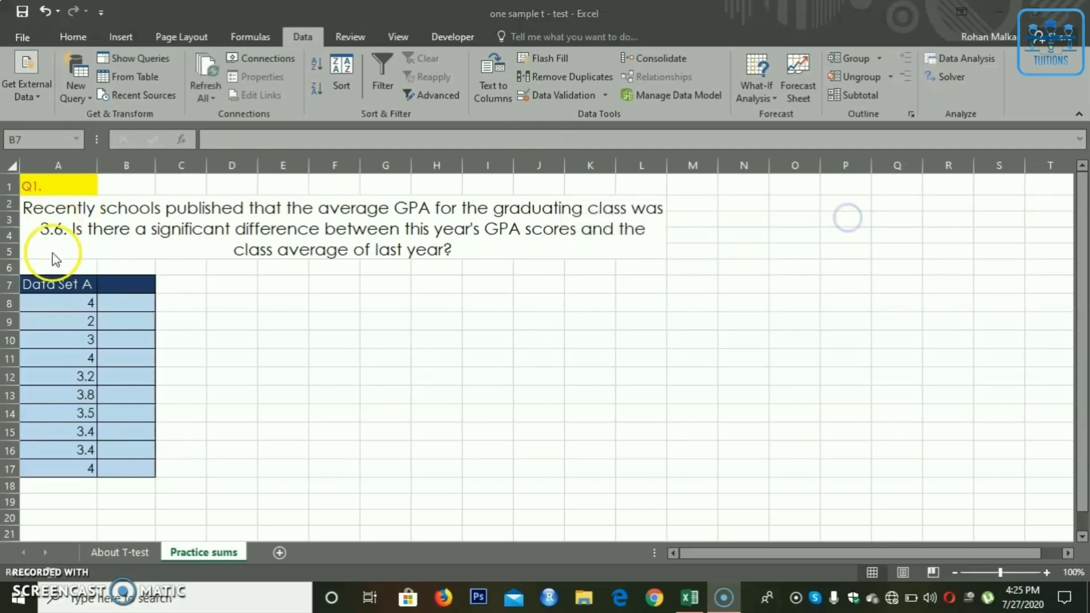
# Step: Add a column headed Dummy in B7 beside Data Set A, with 0 in cells B8 and B9
pyautogui.write('Dummy')
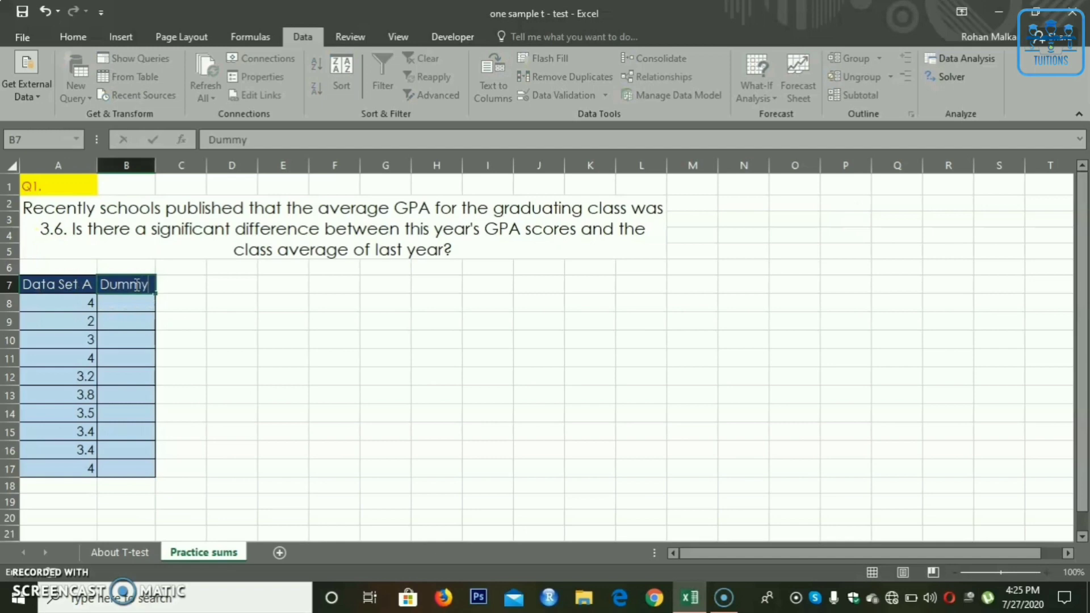
pyautogui.press('Return')
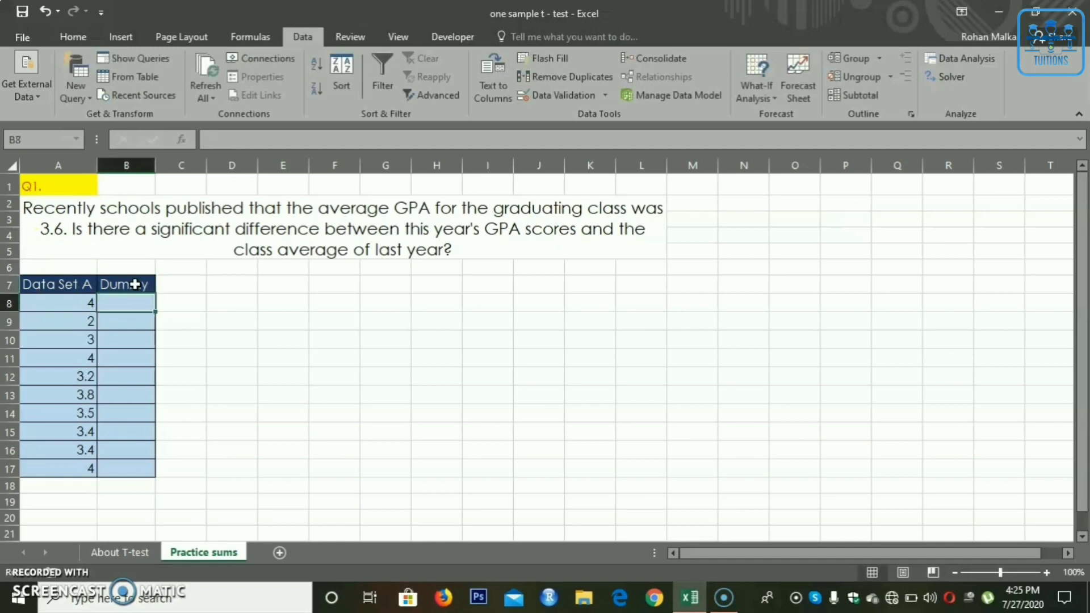
pyautogui.write('0')
pyautogui.press('Return')
pyautogui.write('0')
pyautogui.press('Return')
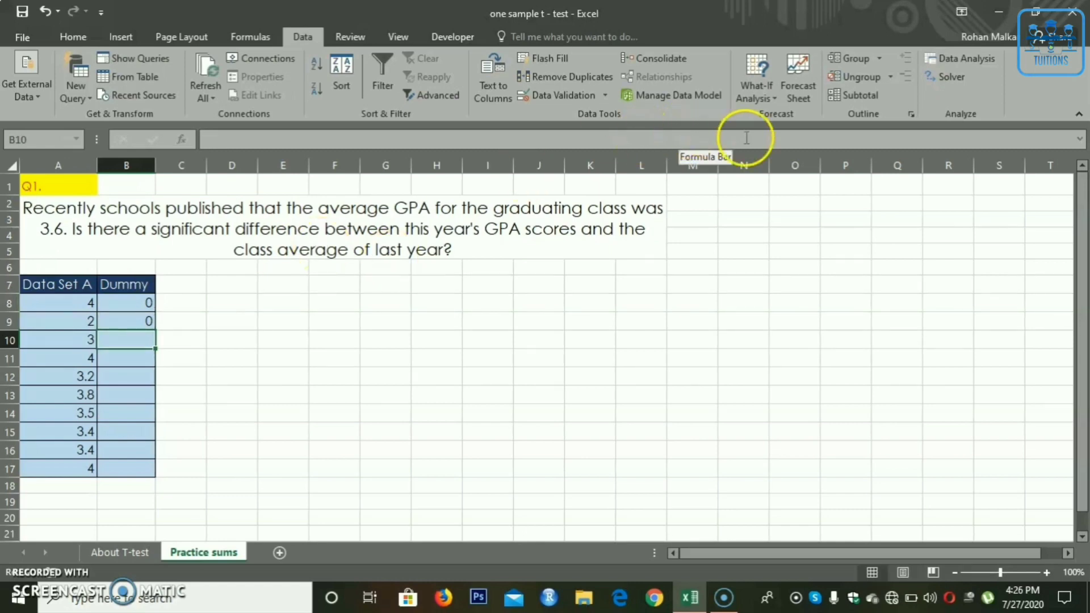
# Step: Start a t-Test: Two-Sample Assuming Unequal Variances with A7:A17 as variable 1 and B7:B17 as variable 2
pyautogui.click(941, 59)
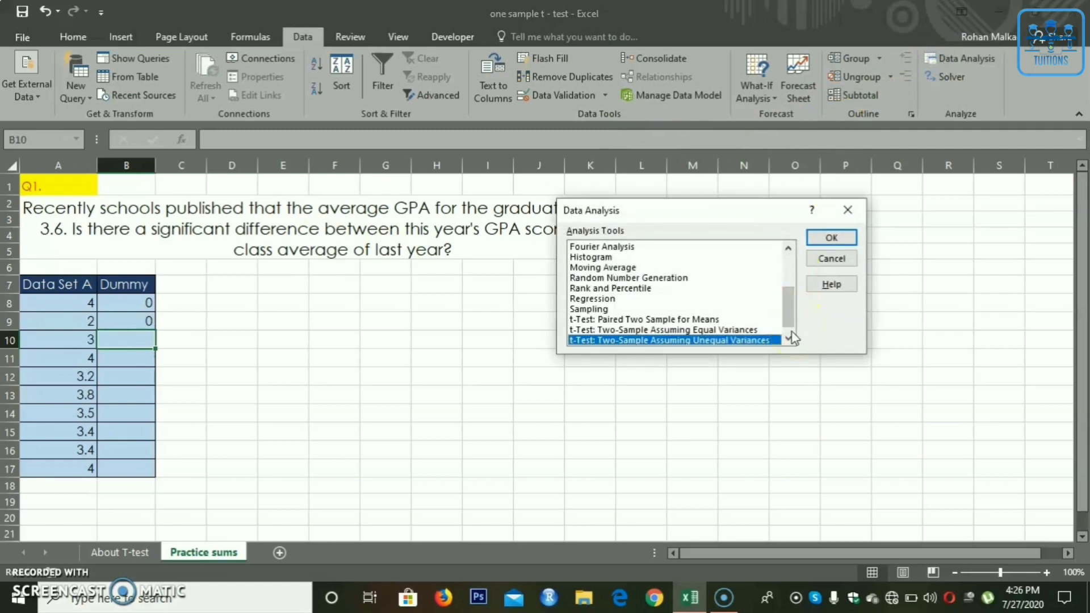
pyautogui.click(830, 239)
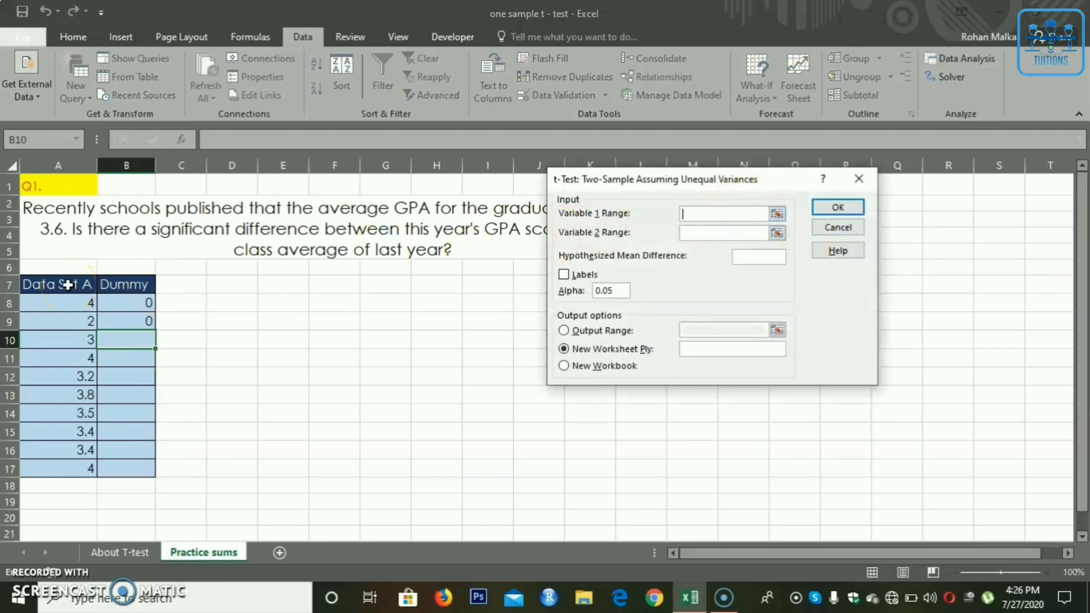
pyautogui.moveTo(68, 285); pyautogui.dragTo(70, 472)
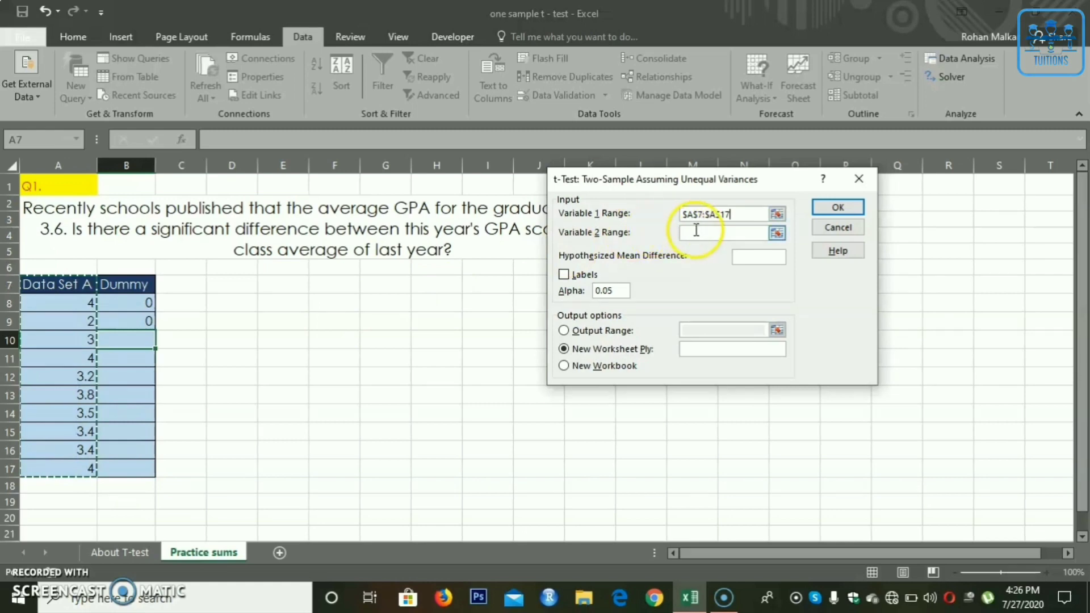
pyautogui.click(704, 232)
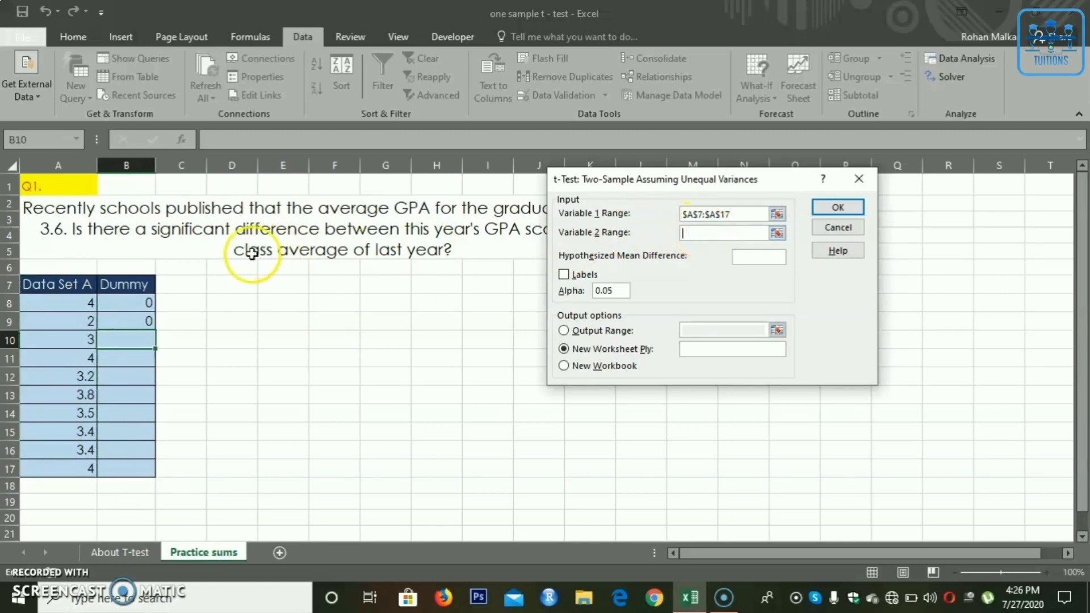
pyautogui.moveTo(138, 290); pyautogui.dragTo(142, 468)
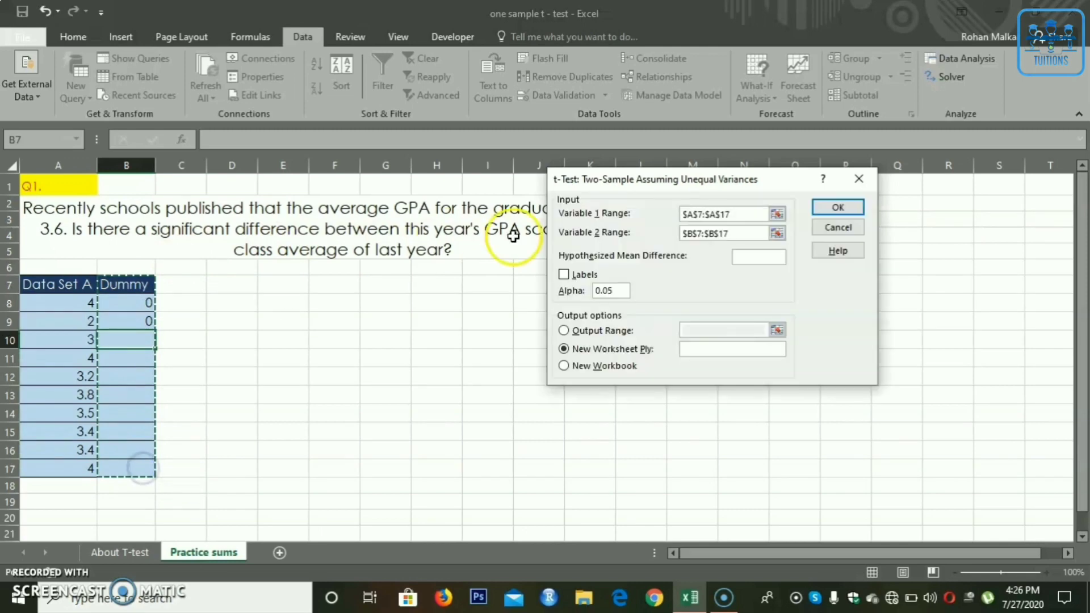
# Step: Set the hypothesized mean difference to 3.6, include labels, and run the t-test with its output at F10
pyautogui.click(747, 256)
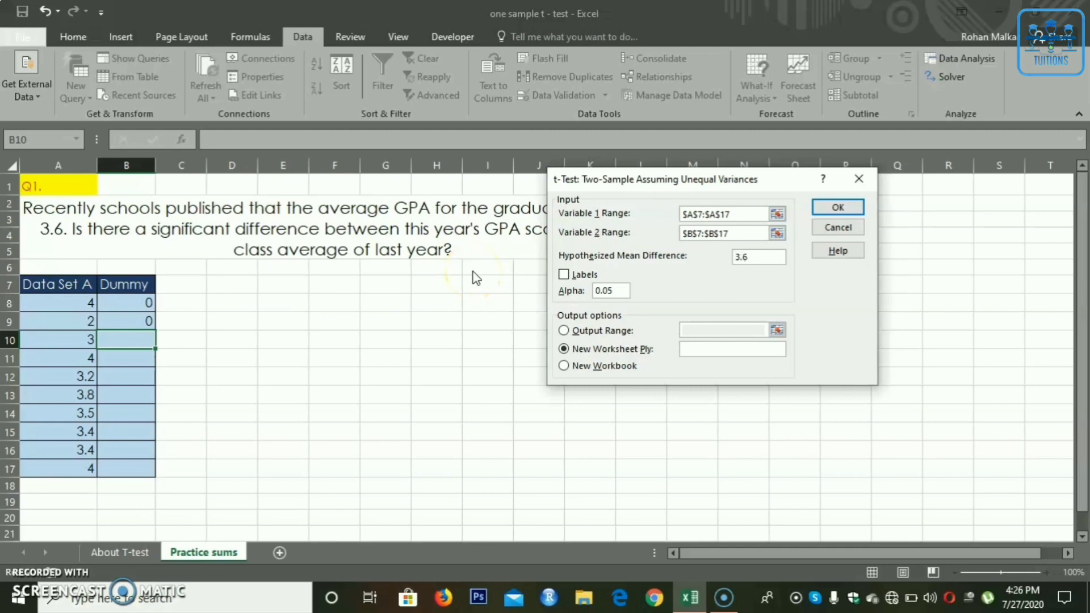
pyautogui.click(564, 274)
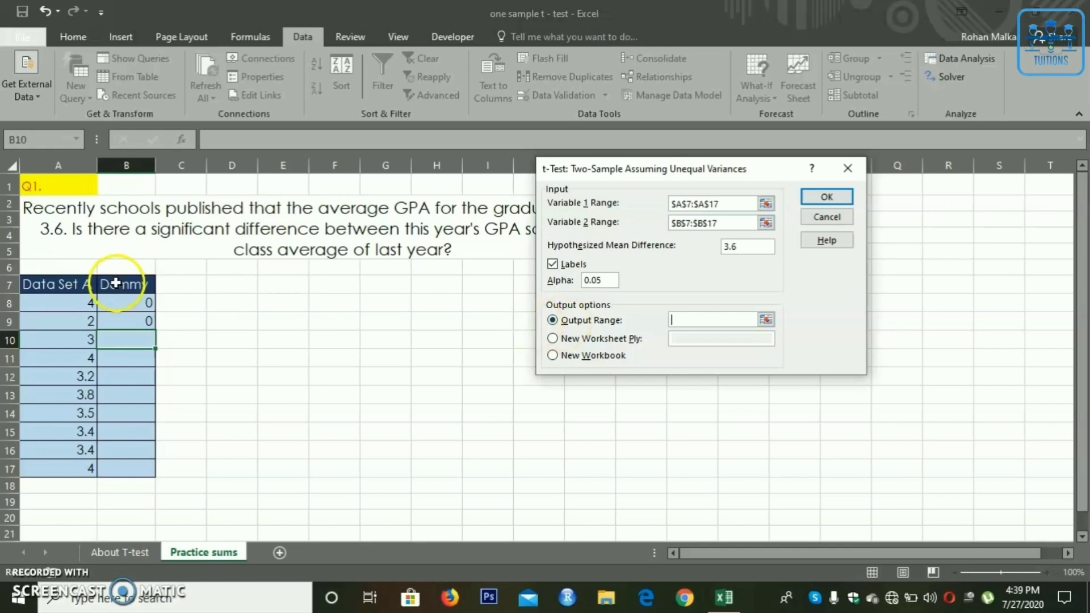
pyautogui.click(346, 336)
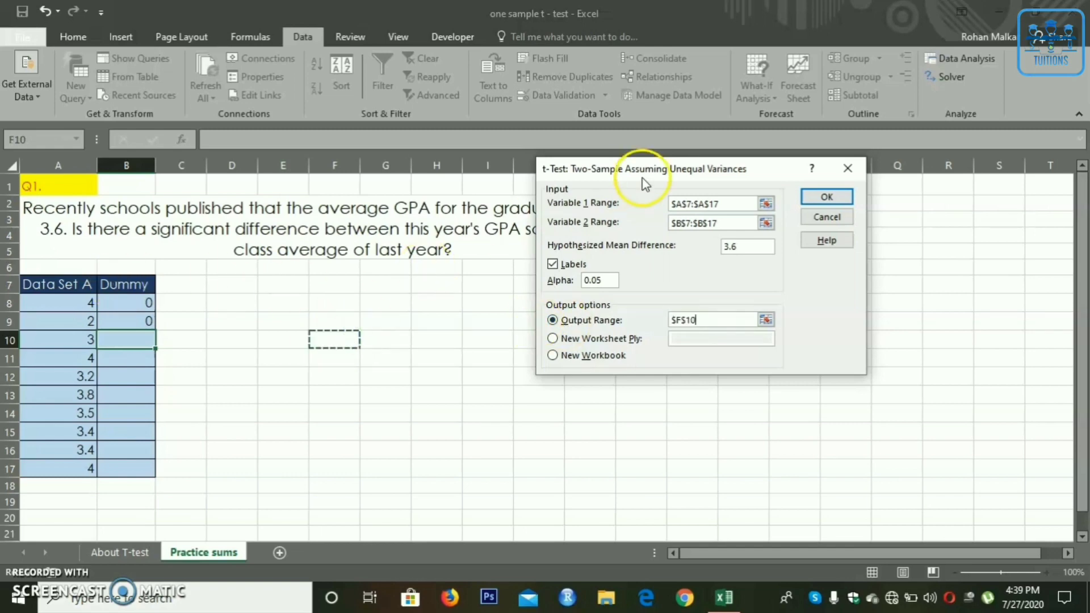
pyautogui.click(809, 194)
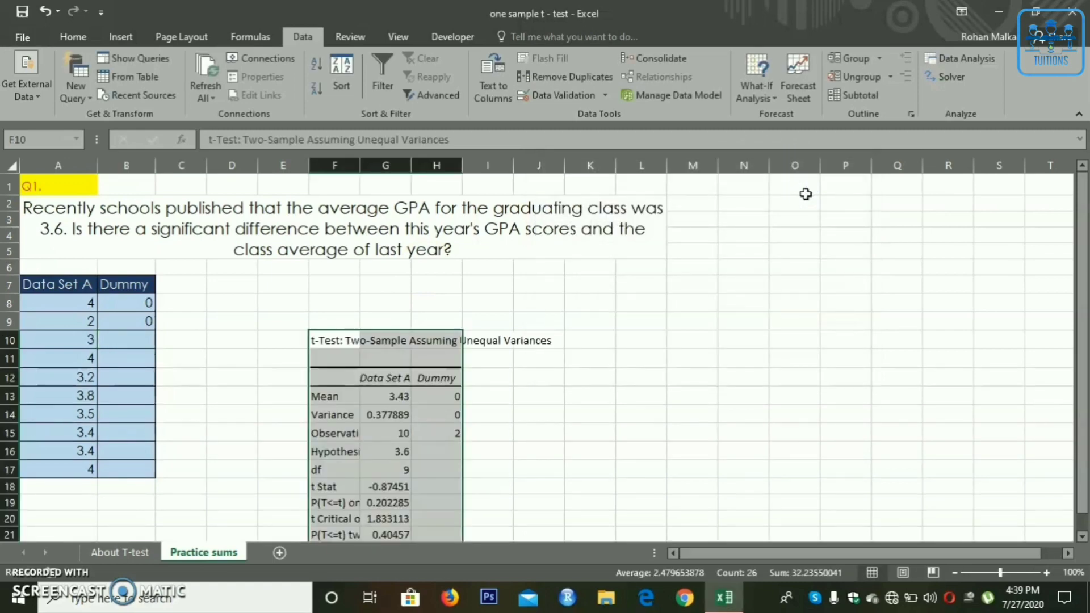
# Step: Autofit the width of all columns so the t-test output labels fit
pyautogui.click(18, 169)
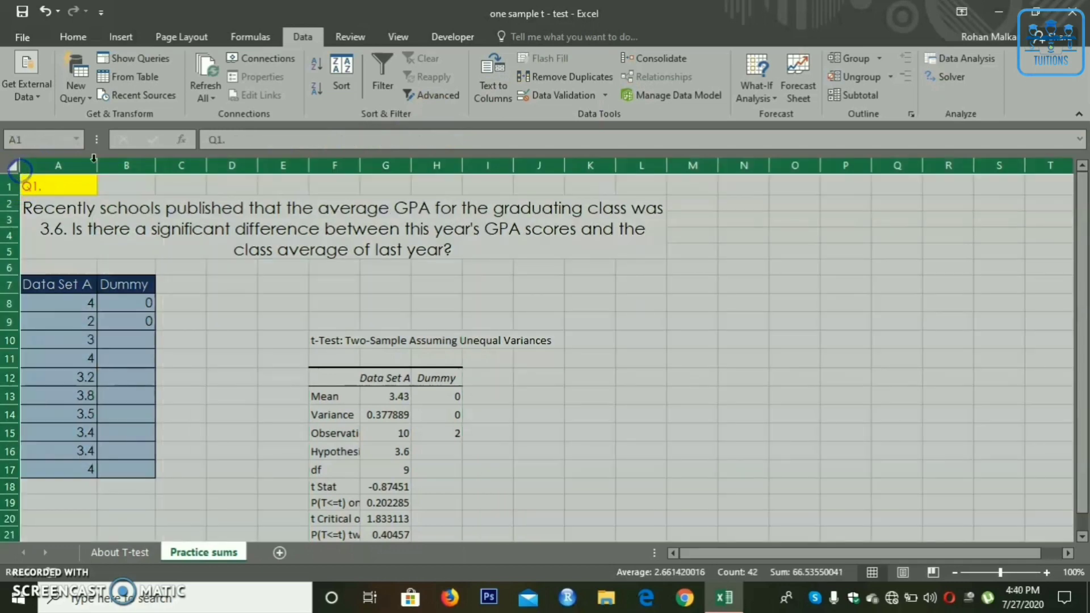
pyautogui.doubleClick(160, 165)
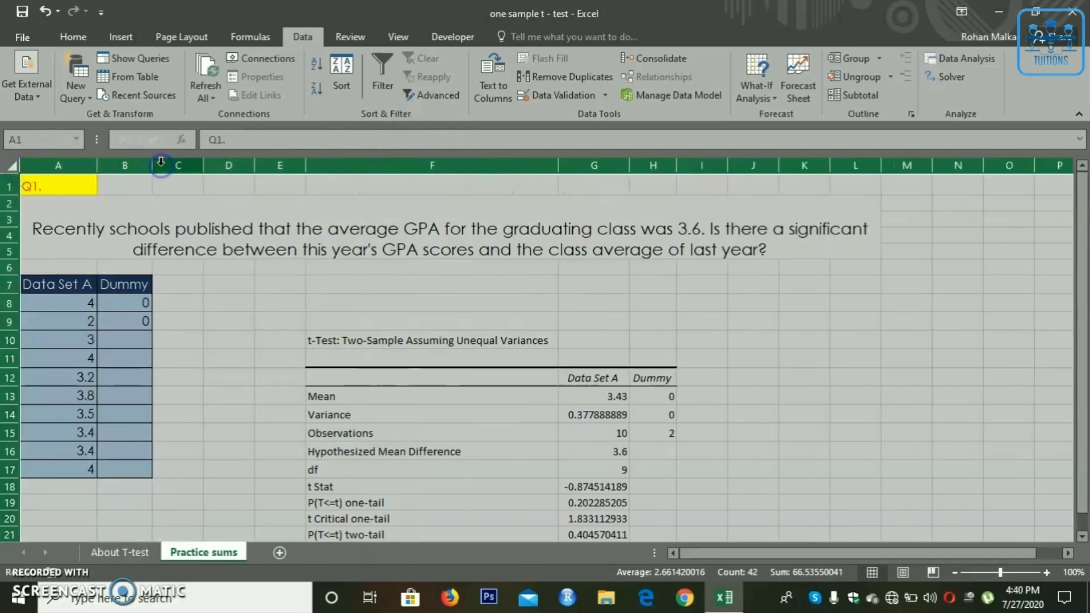
pyautogui.click(463, 340)
# Step: Examine the t-test results down to the t Critical two-tail row, including the t Stat and P values in G18:G22
pyautogui.press('Down')
pyautogui.press('Down')
pyautogui.press('Down')
pyautogui.press('Down')
pyautogui.press('Down')
pyautogui.press('Down')
pyautogui.press('Down')
pyautogui.press('Down')
pyautogui.press('Down')
pyautogui.press('Down')
pyautogui.press('Down')
pyautogui.press('Down')
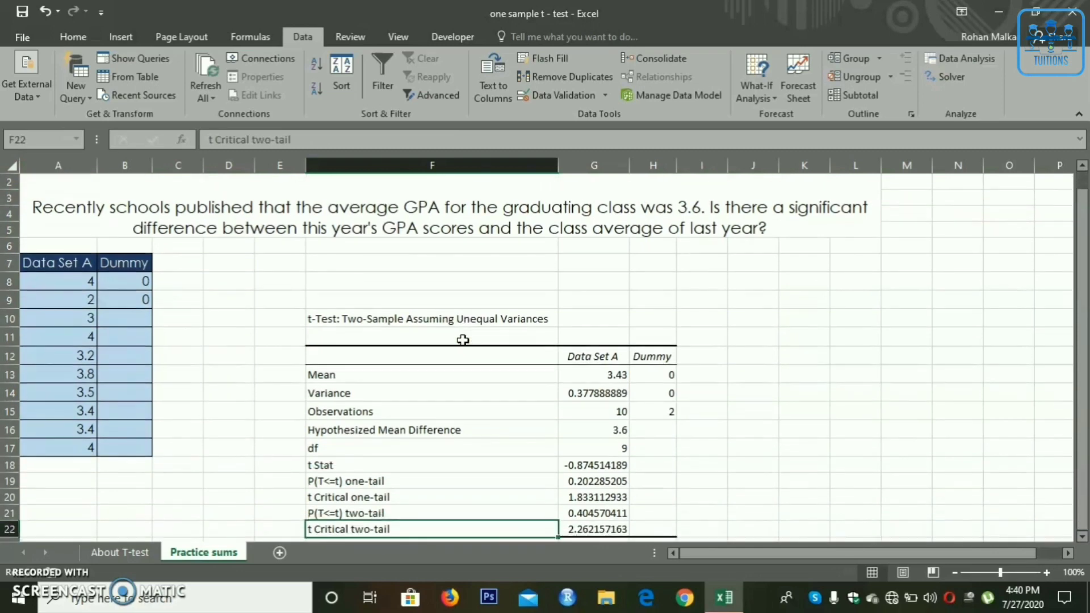
pyautogui.scroll(-1, 463, 341)
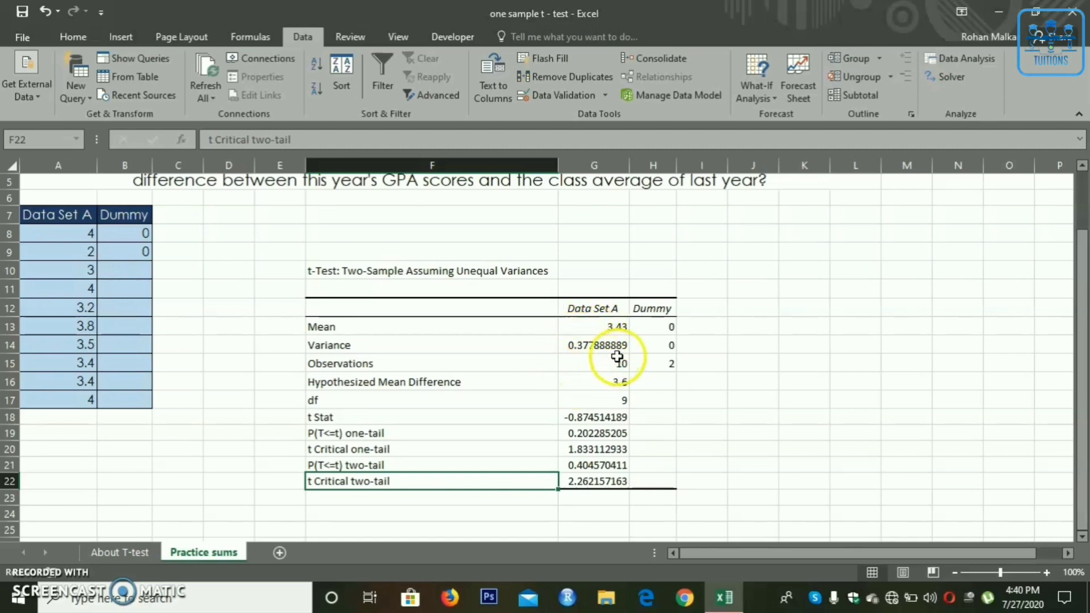
pyautogui.moveTo(594, 418); pyautogui.dragTo(606, 483)
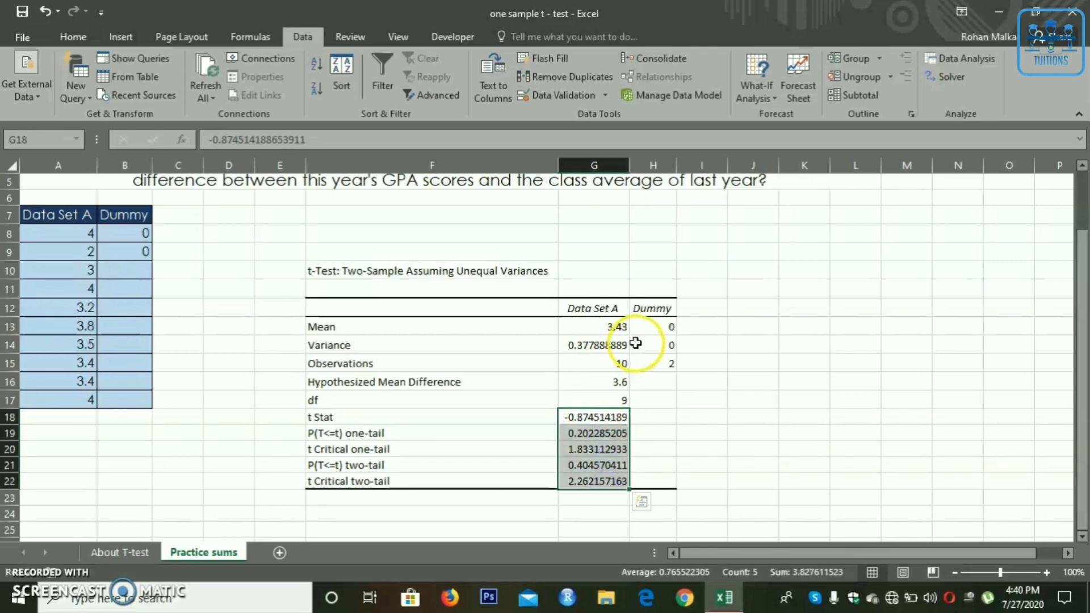
# Step: Clear the Dummy column of the t-test results in H11:H23
pyautogui.moveTo(652, 288); pyautogui.dragTo(660, 499)
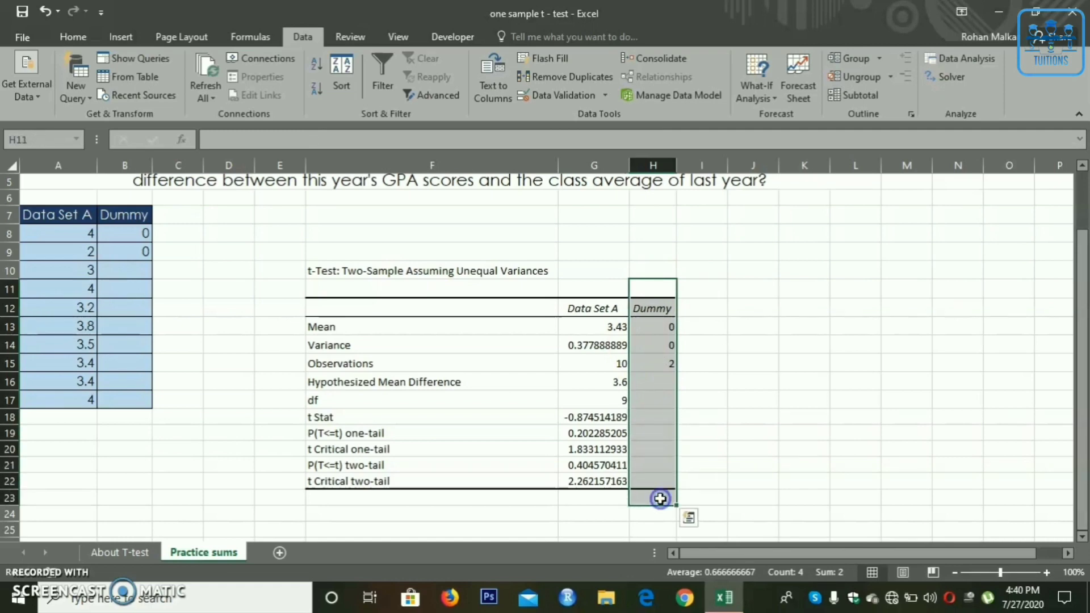
pyautogui.press('Delete')
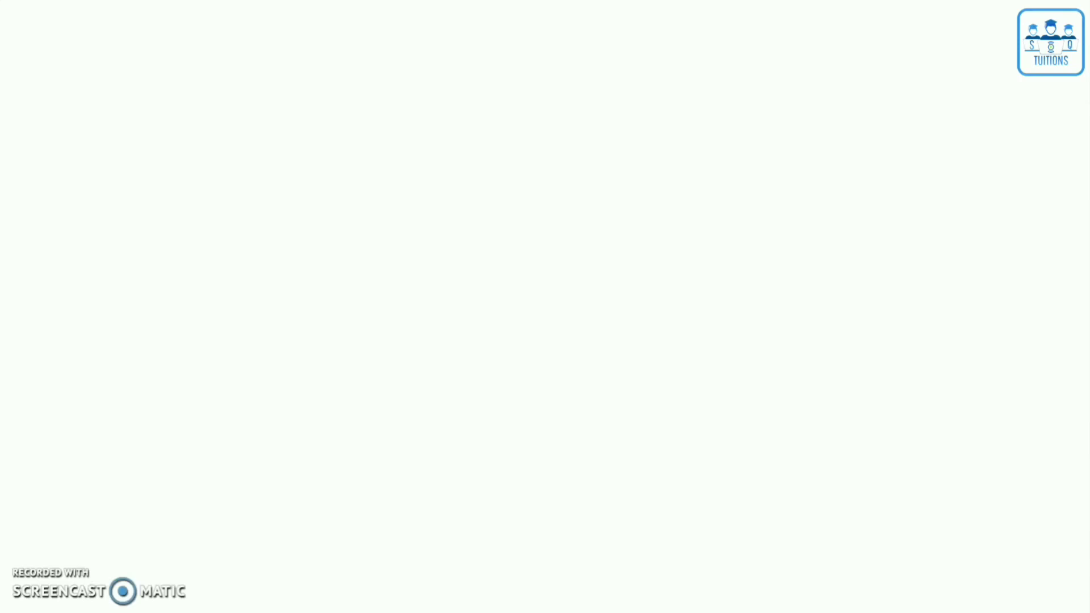
pyautogui.click(327, 299)
pyautogui.click(327, 301)
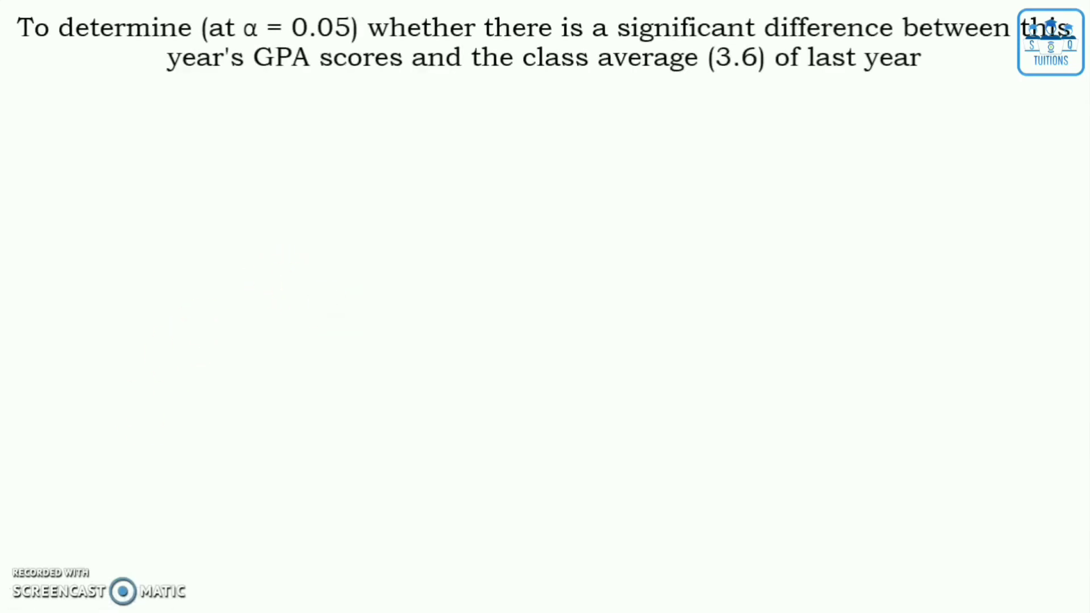